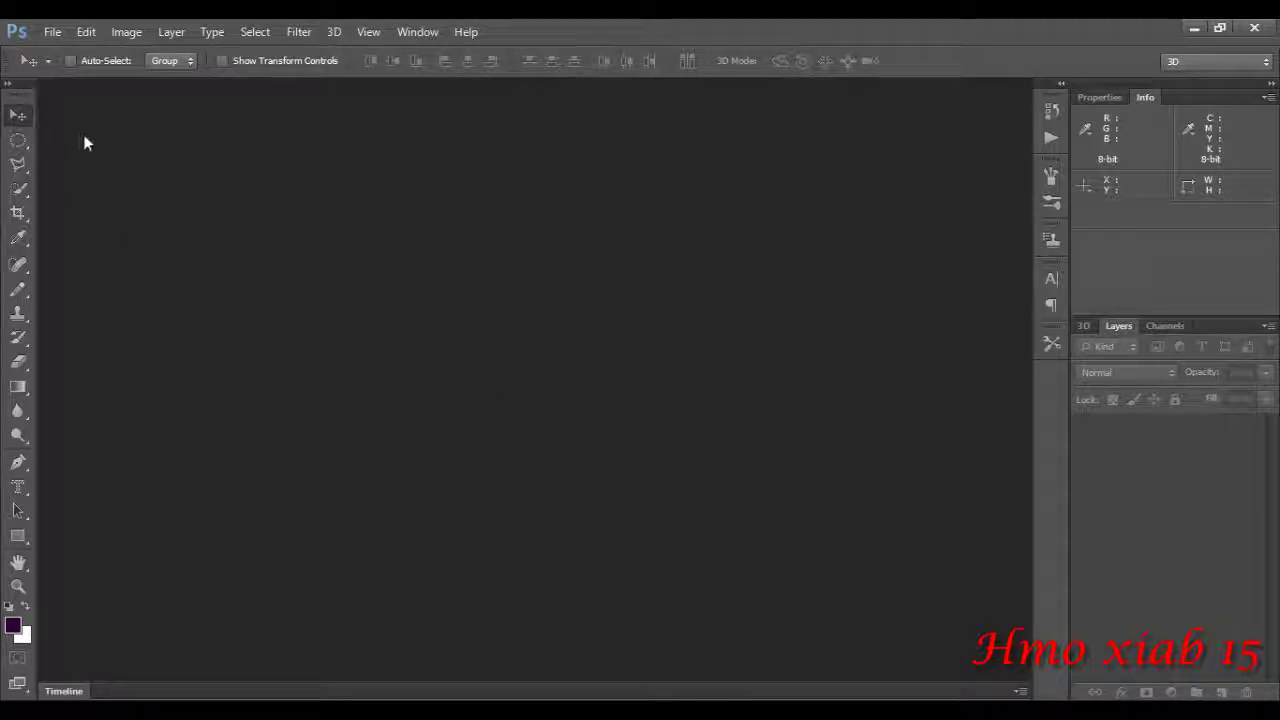
# Open the dirt-road photo whose file name starts with 524091 from New folder.
pyautogui.click(50, 31)
pyautogui.click(76, 72)
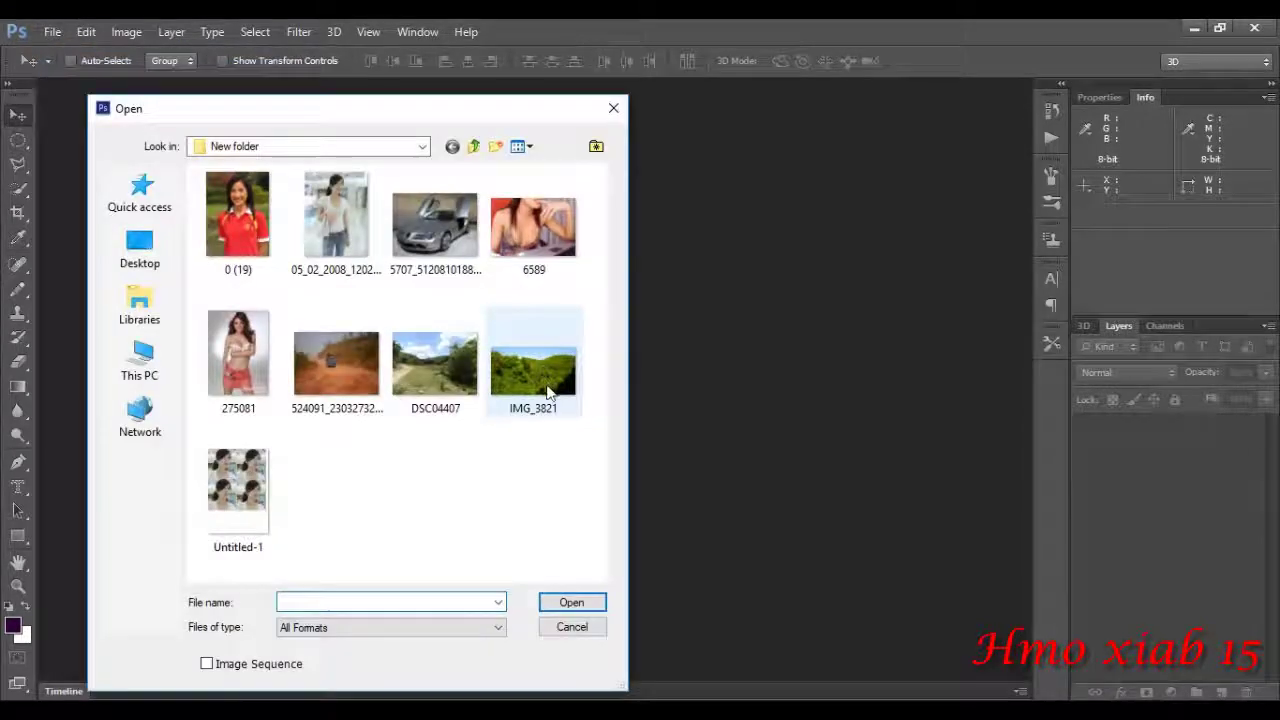
pyautogui.doubleClick(342, 365)
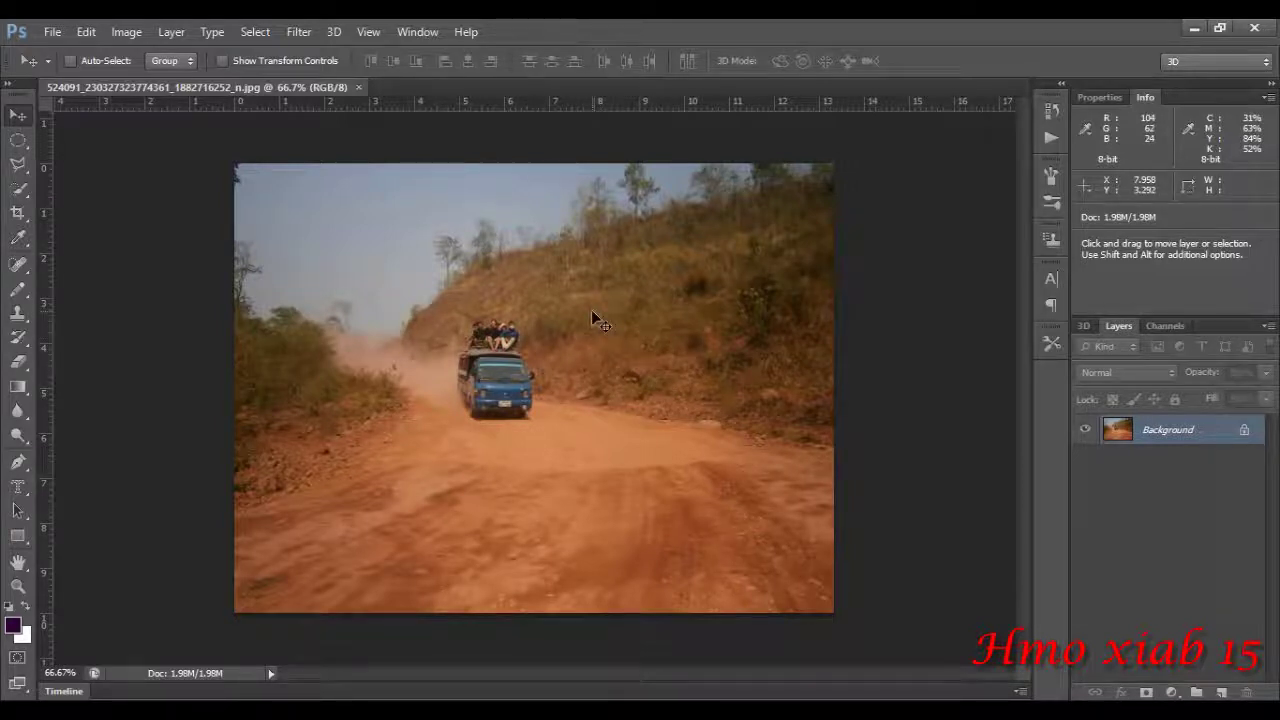
# Start the Lighting Effects render filter, move the spot light up and left in the photo, and set its intensity to 72.
pyautogui.click(303, 32)
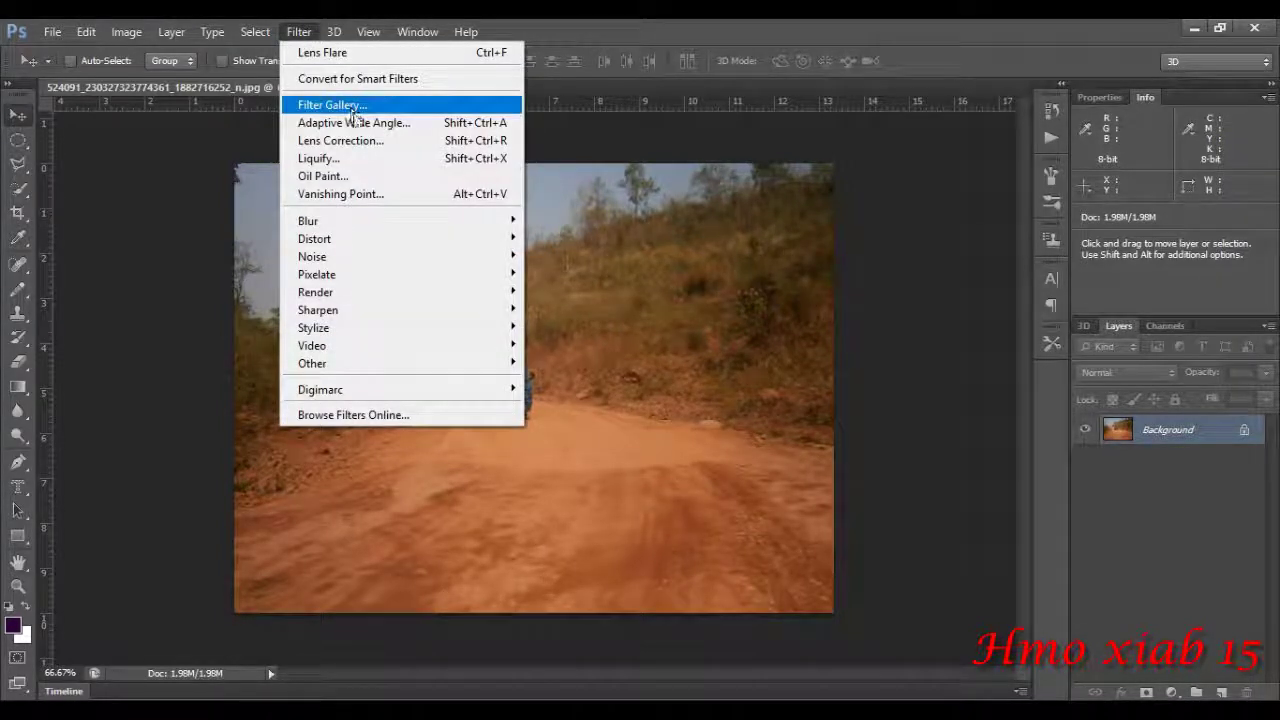
pyautogui.moveTo(368, 293)
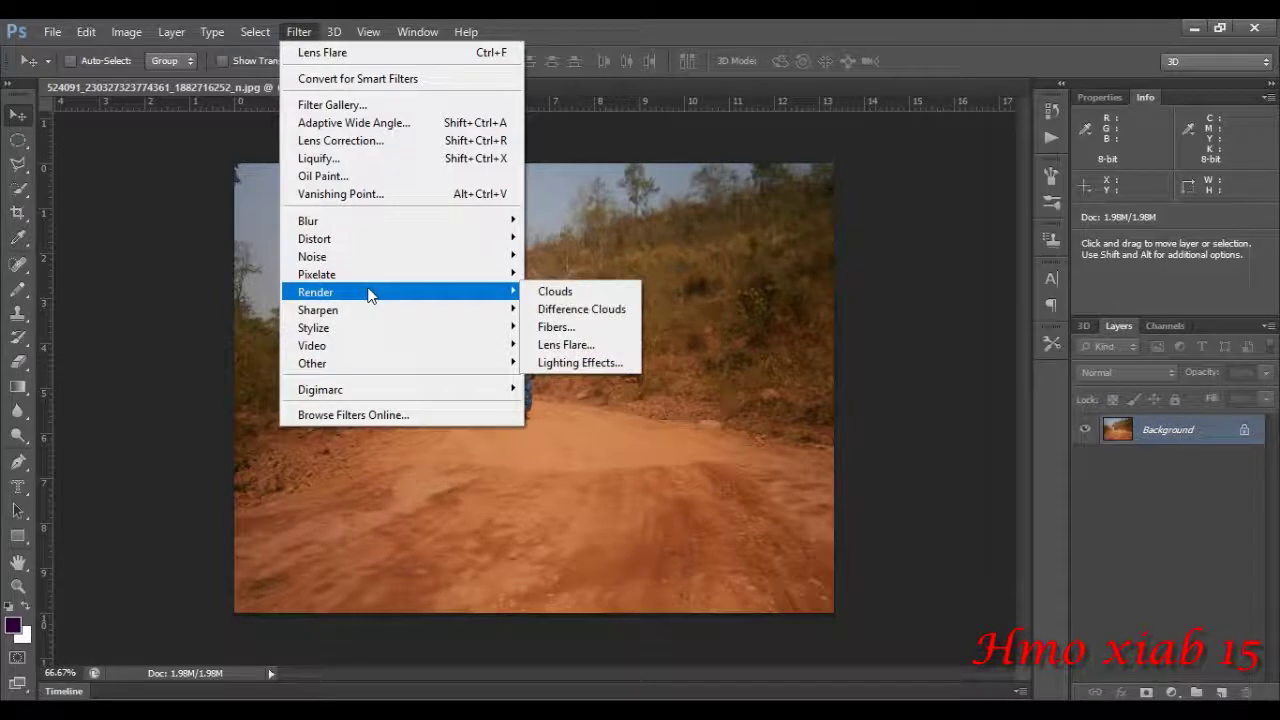
pyautogui.click(593, 364)
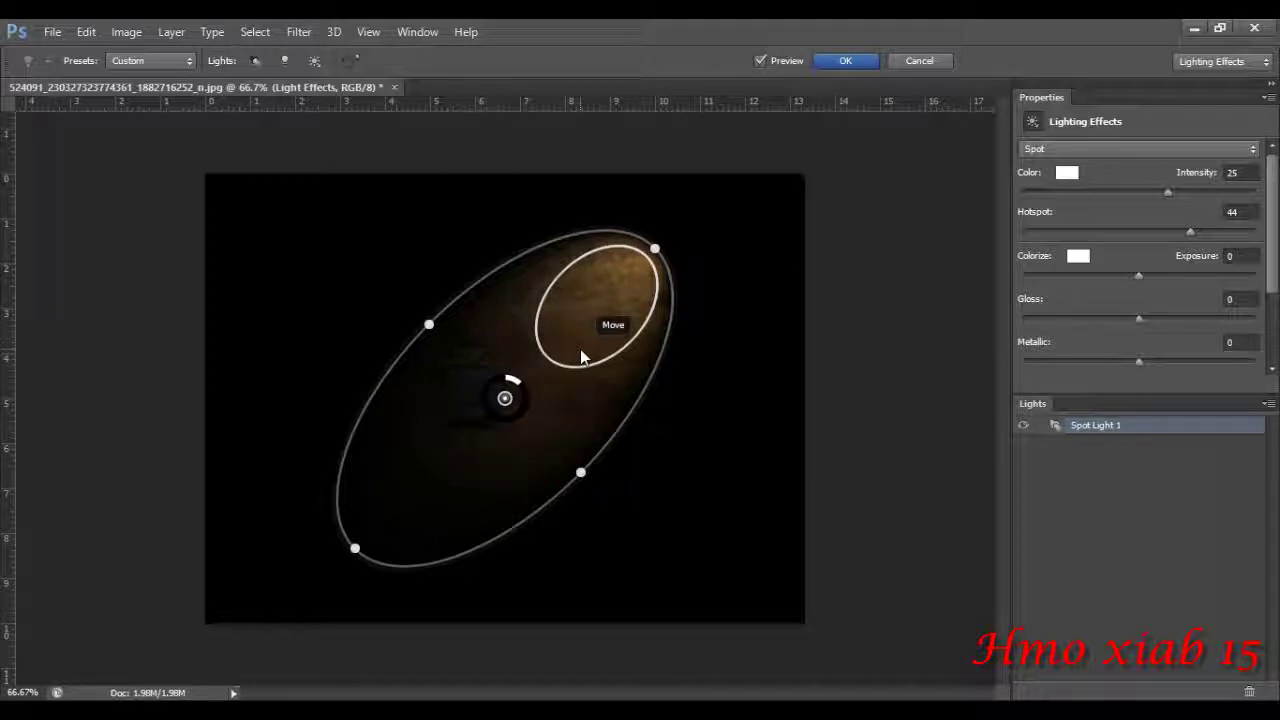
pyautogui.moveTo(516, 399); pyautogui.dragTo(422, 360)
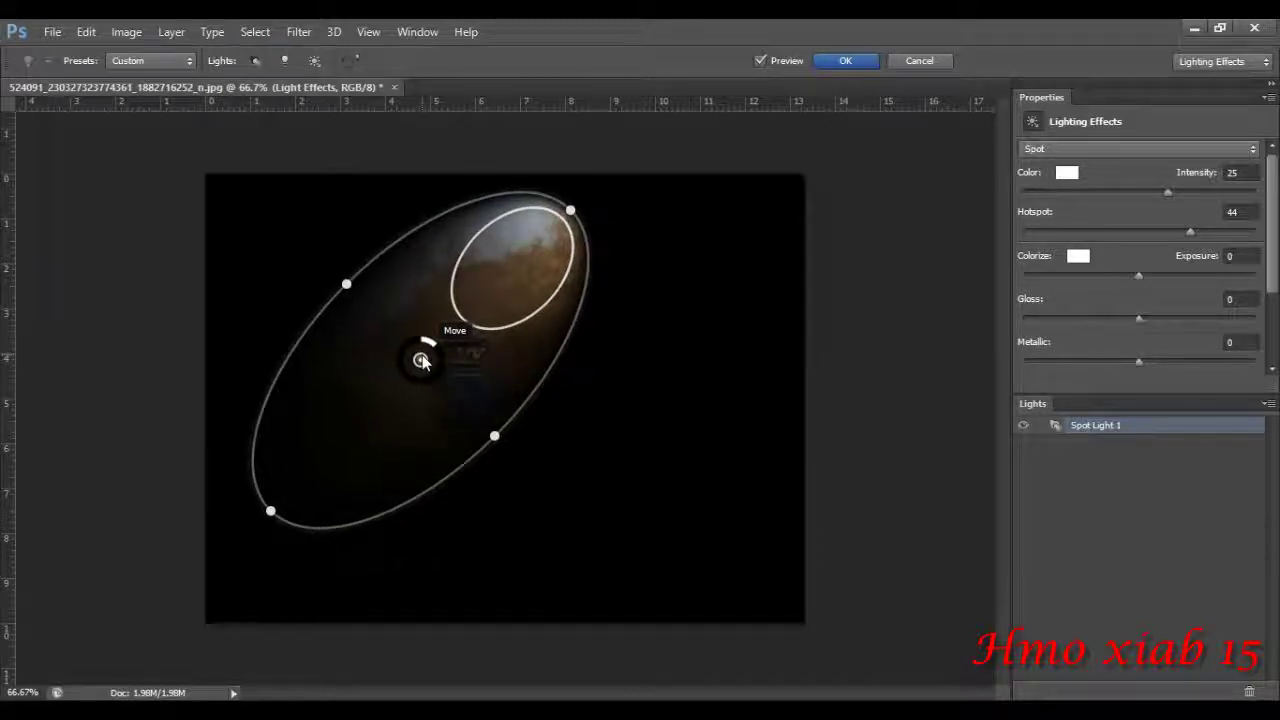
pyautogui.moveTo(1168, 192); pyautogui.dragTo(1242, 198)
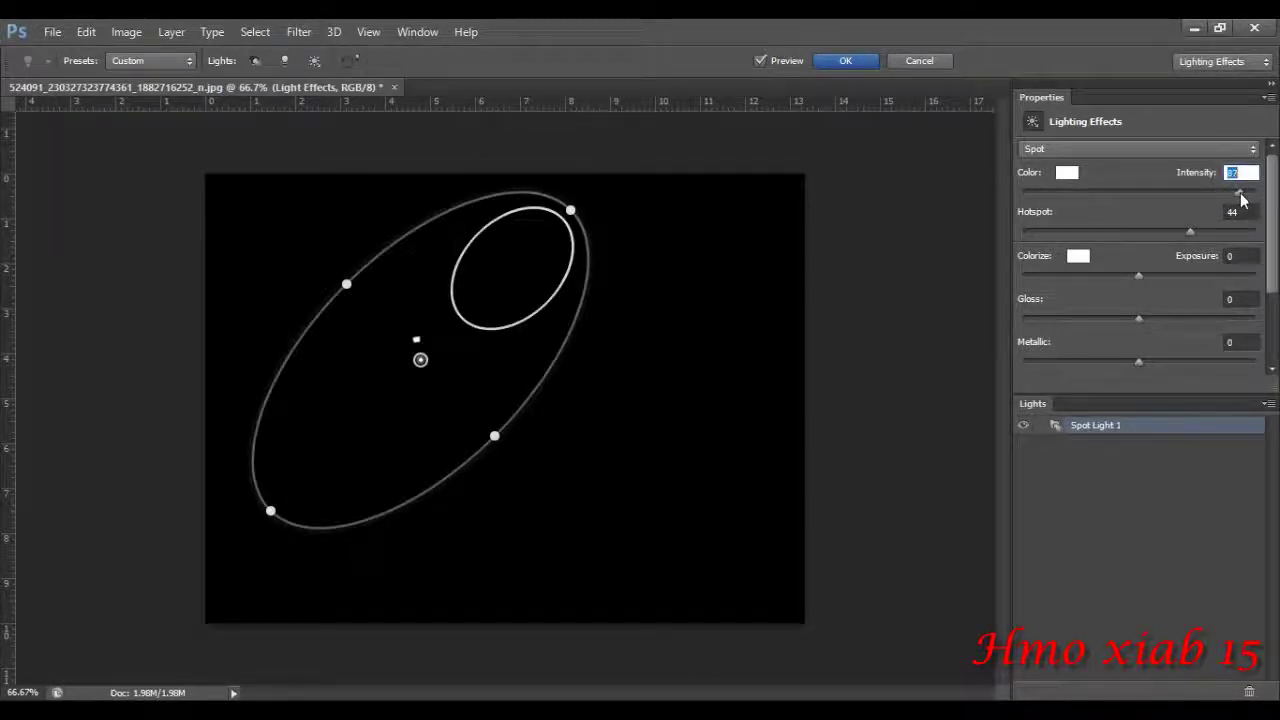
pyautogui.moveTo(1240, 192); pyautogui.dragTo(1222, 192)
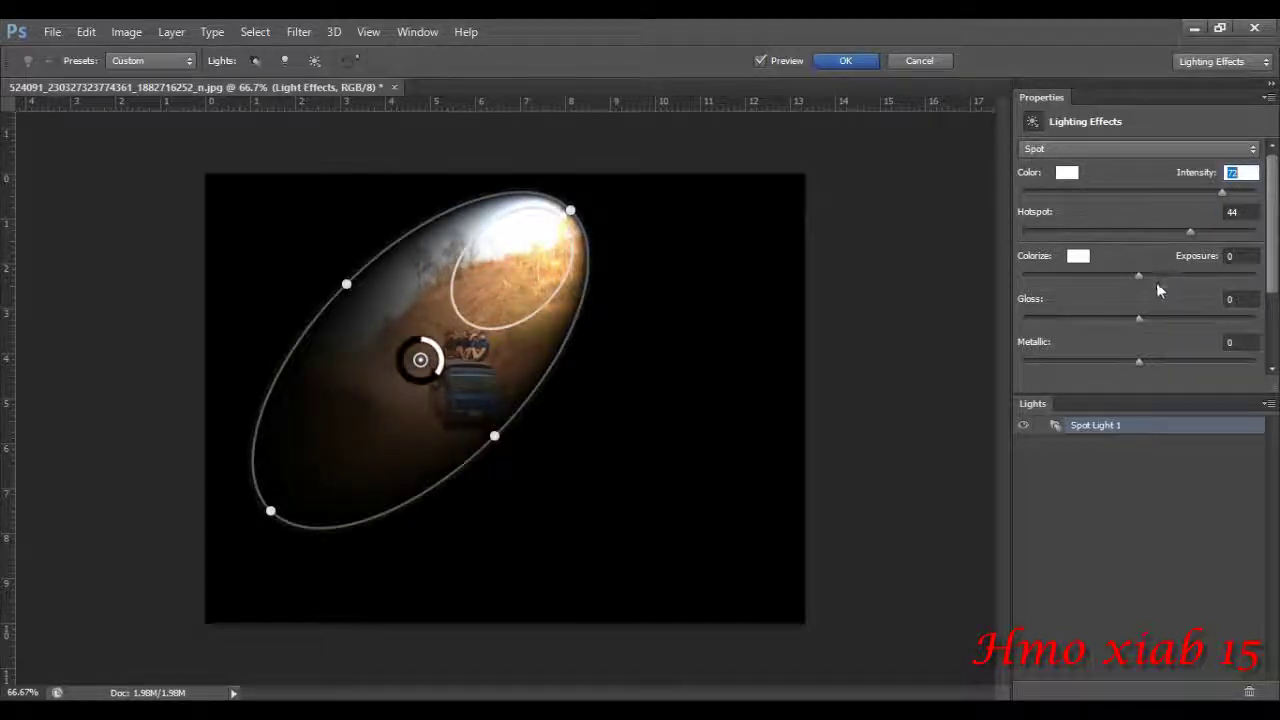
# Set the lighting exposure to 17 and the Colorize colour to red d91d1d.
pyautogui.moveTo(1140, 276); pyautogui.dragTo(1157, 274)
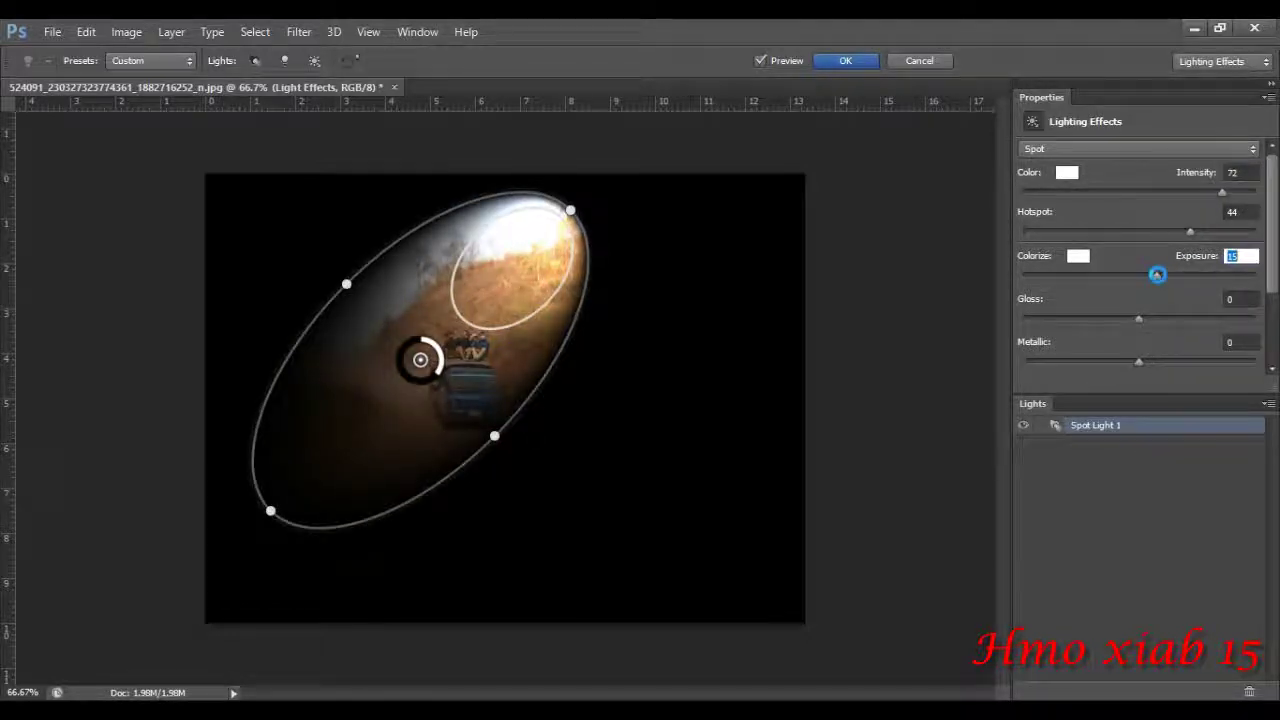
pyautogui.click(1080, 256)
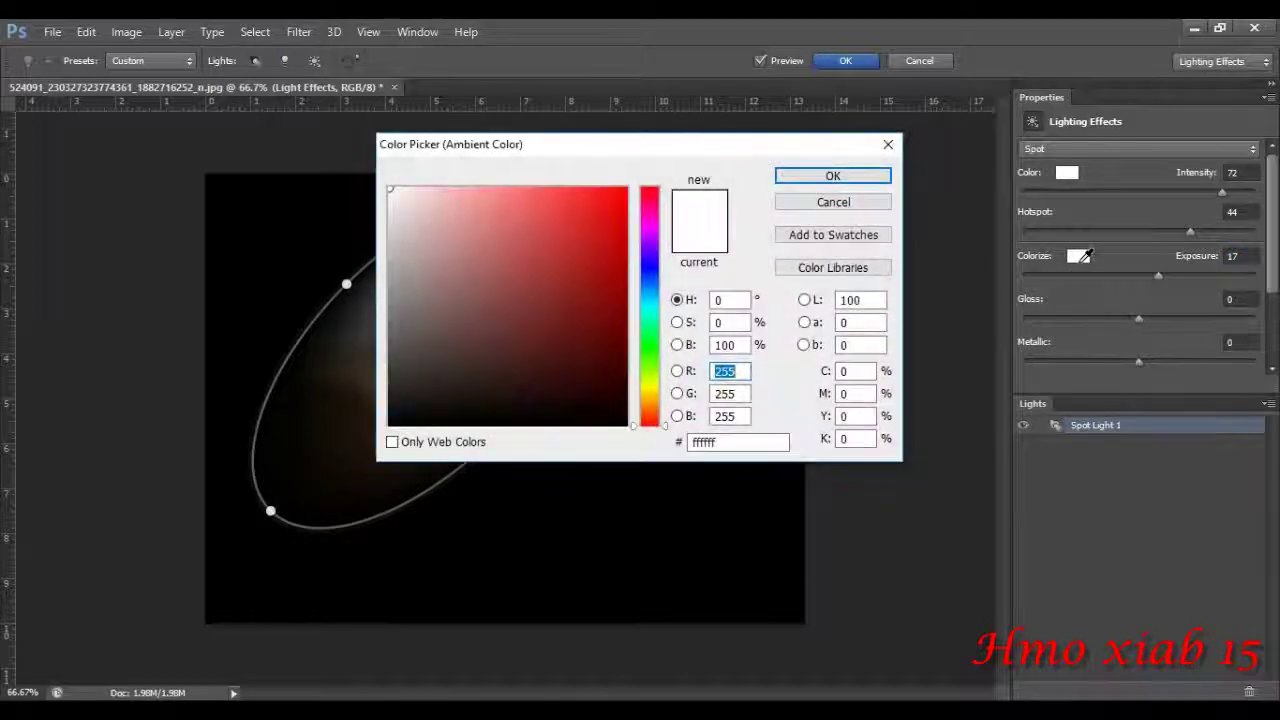
pyautogui.click(595, 223)
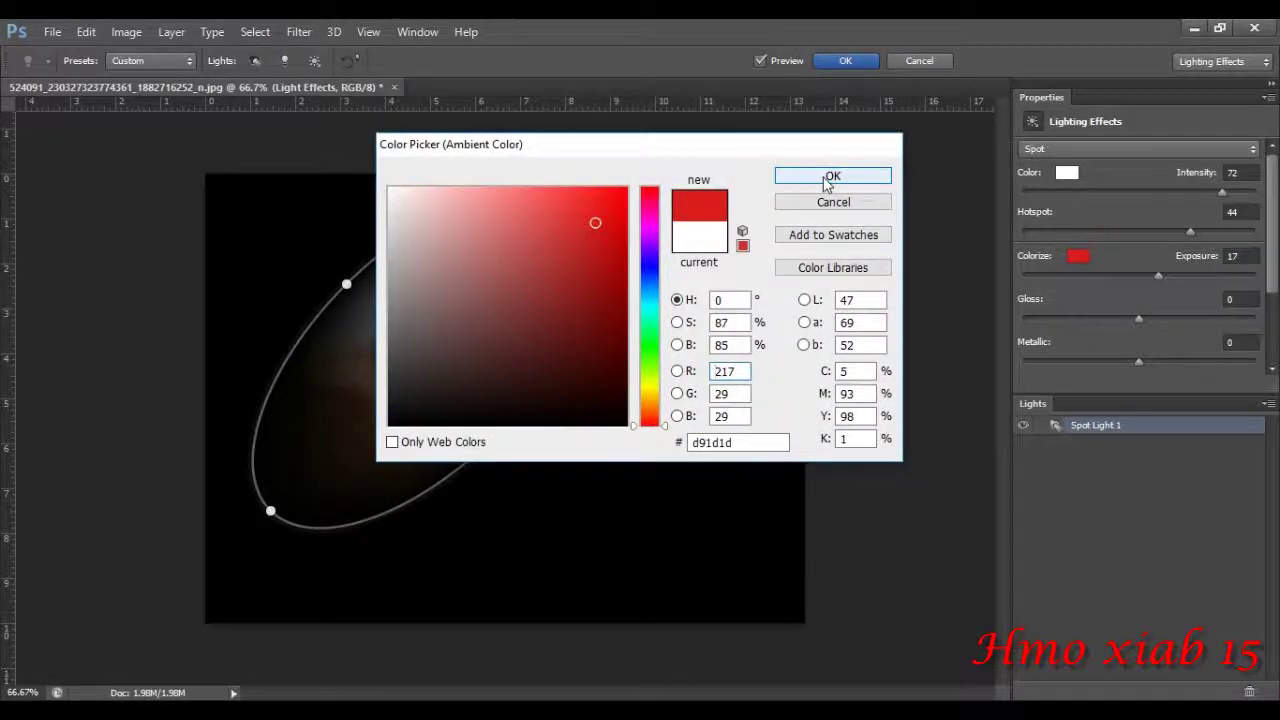
pyautogui.click(831, 177)
# Set Metallic to 17 and Gloss to 27, and apply the lighting effect to the photo.
pyautogui.moveTo(1140, 363); pyautogui.dragTo(1158, 362)
pyautogui.moveTo(1138, 320); pyautogui.dragTo(1169, 319)
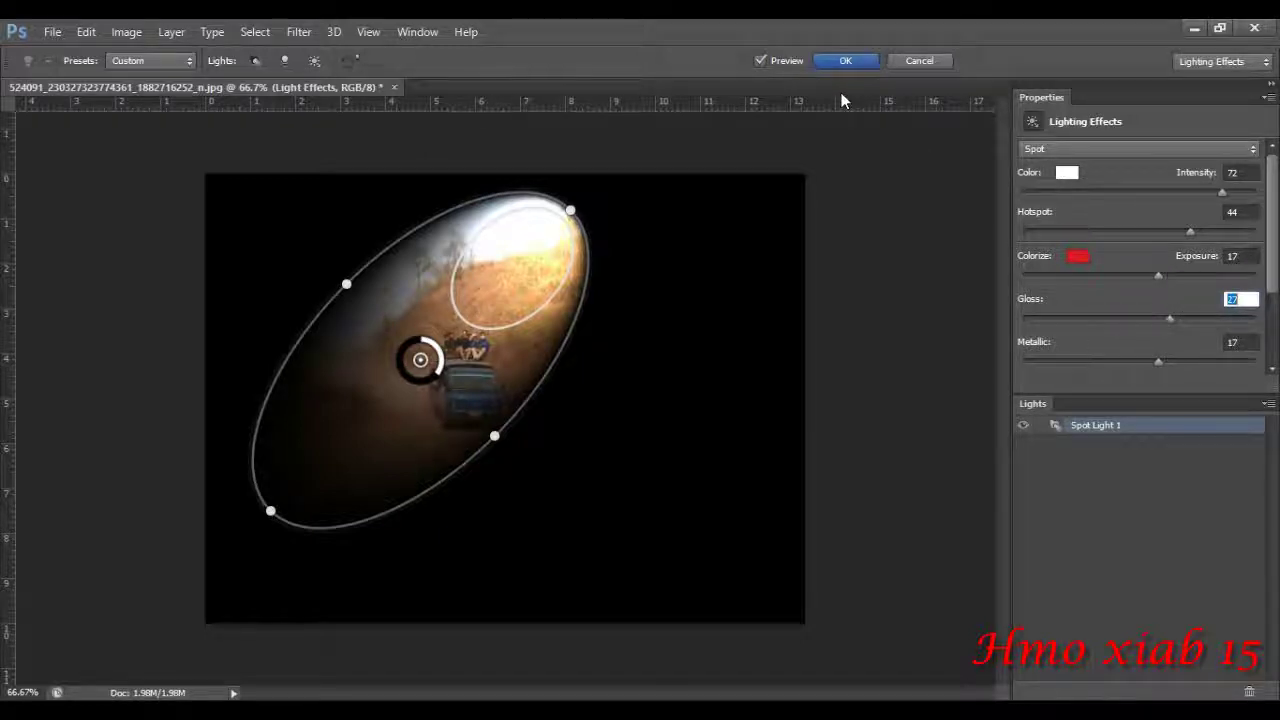
pyautogui.click(845, 61)
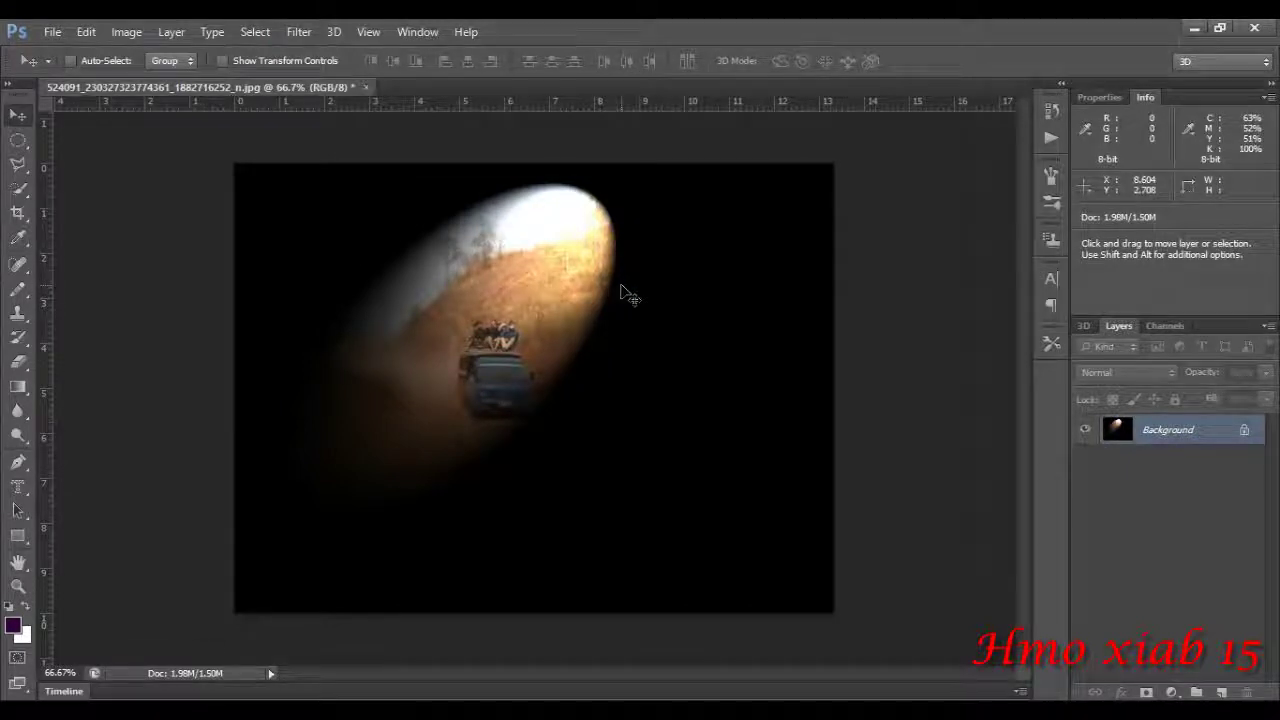
pyautogui.moveTo(551, 251); pyautogui.dragTo(538, 406)
pyautogui.click(645, 297)
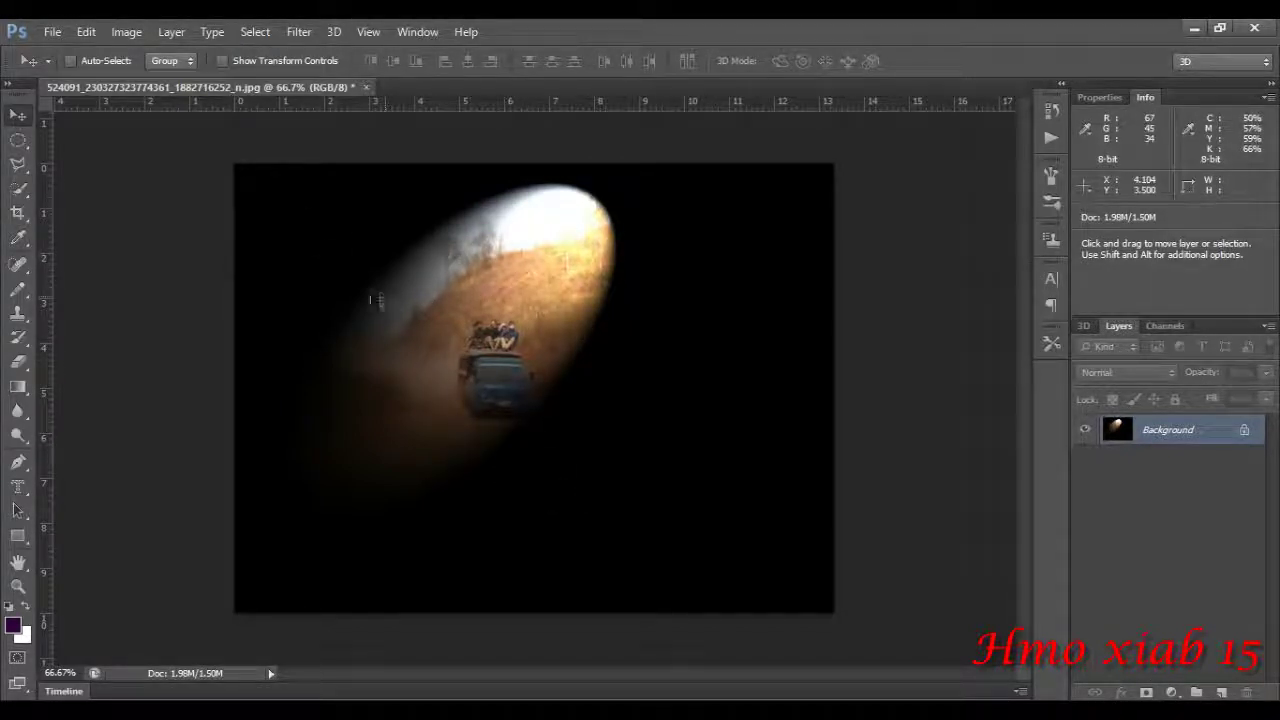
# Start Lighting Effects again on the photo, widen the spot light into a near circle, and move it right to the image's middle.
pyautogui.click(298, 31)
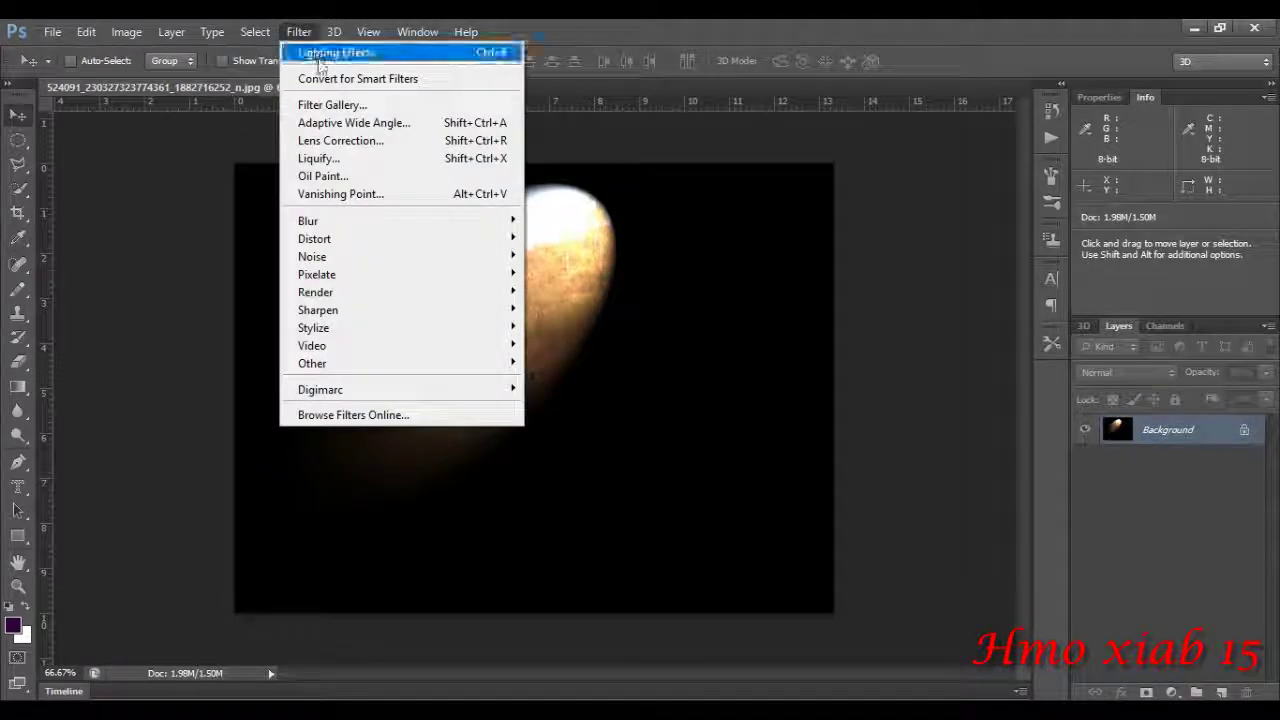
pyautogui.moveTo(380, 291)
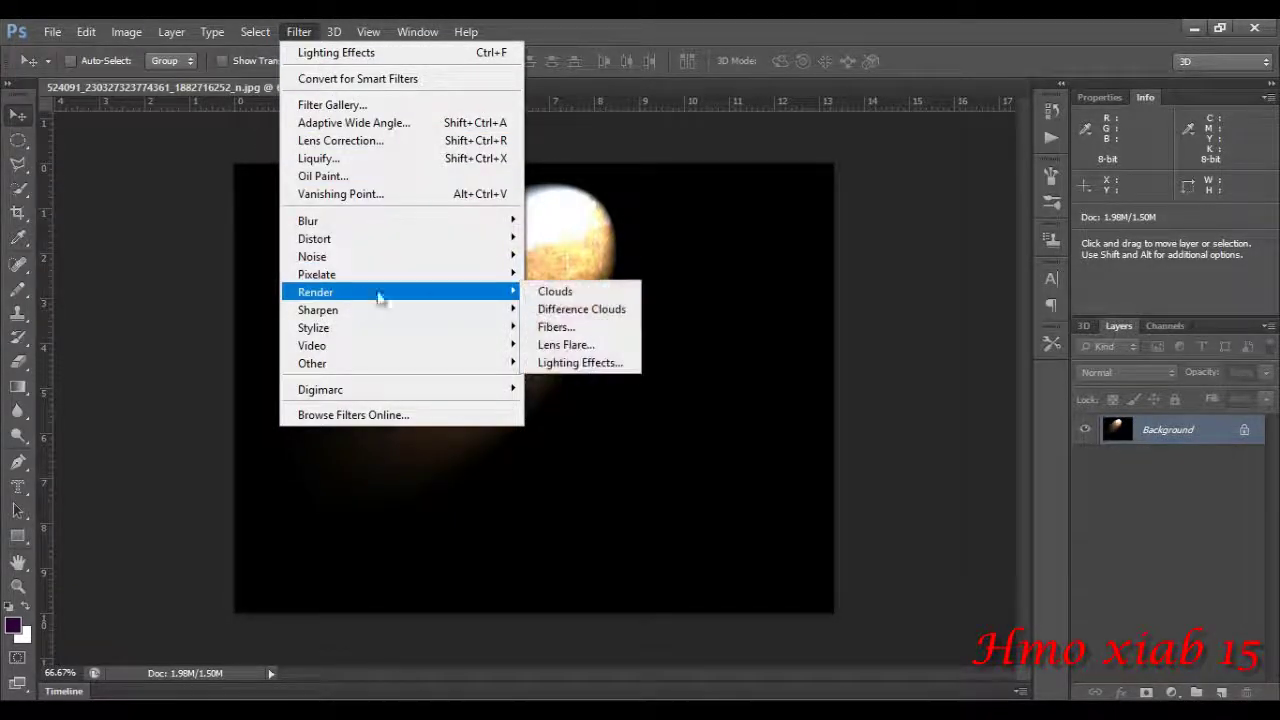
pyautogui.click(588, 363)
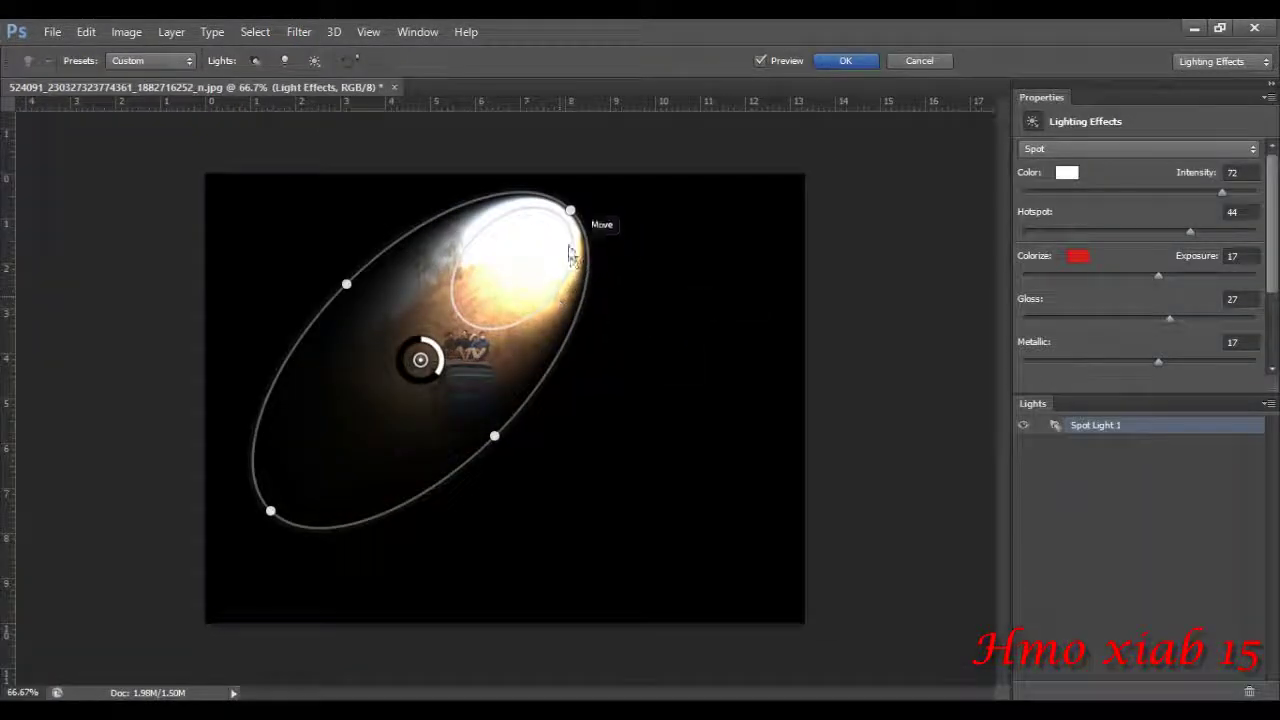
pyautogui.moveTo(502, 436); pyautogui.dragTo(580, 457)
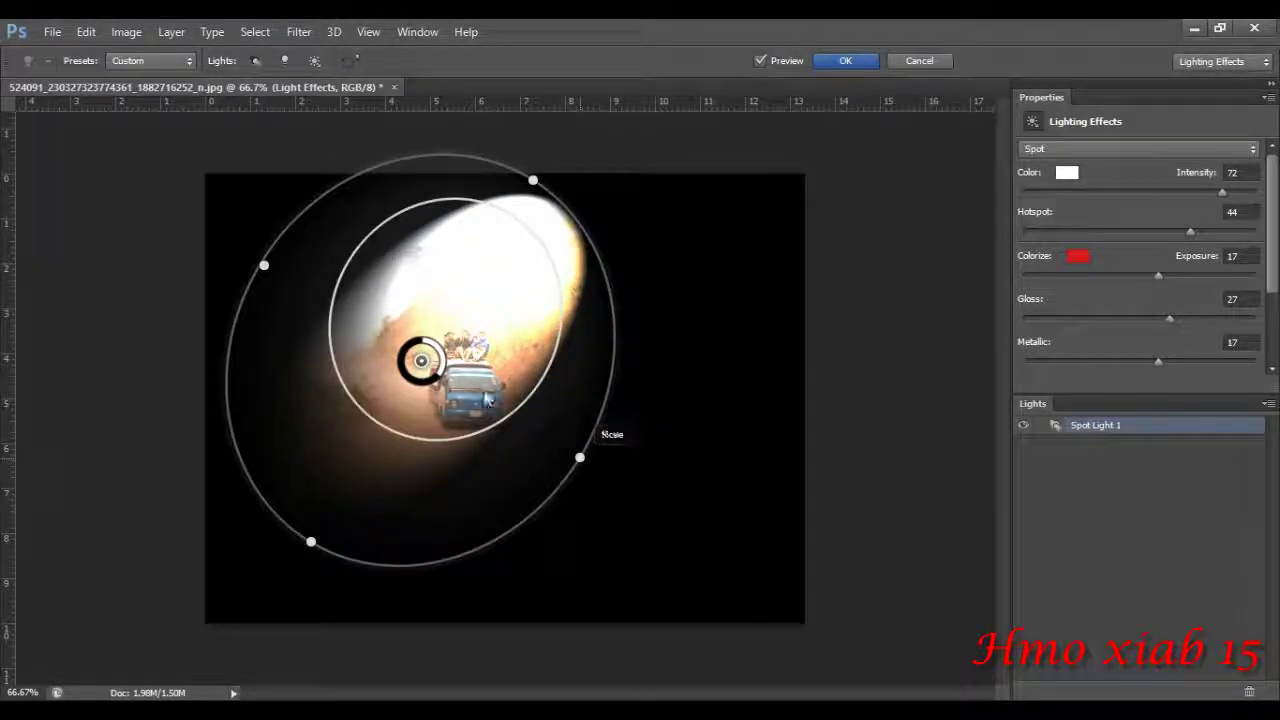
pyautogui.moveTo(260, 260); pyautogui.dragTo(246, 251)
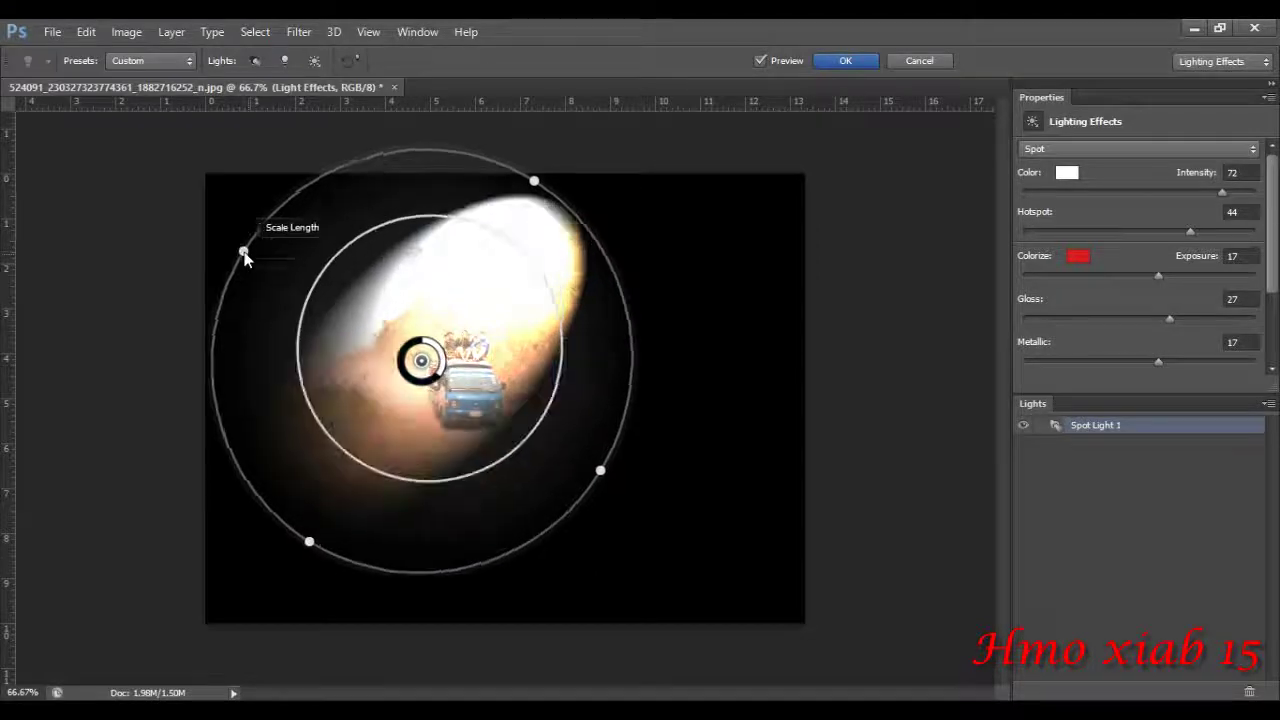
pyautogui.moveTo(594, 303); pyautogui.dragTo(680, 304)
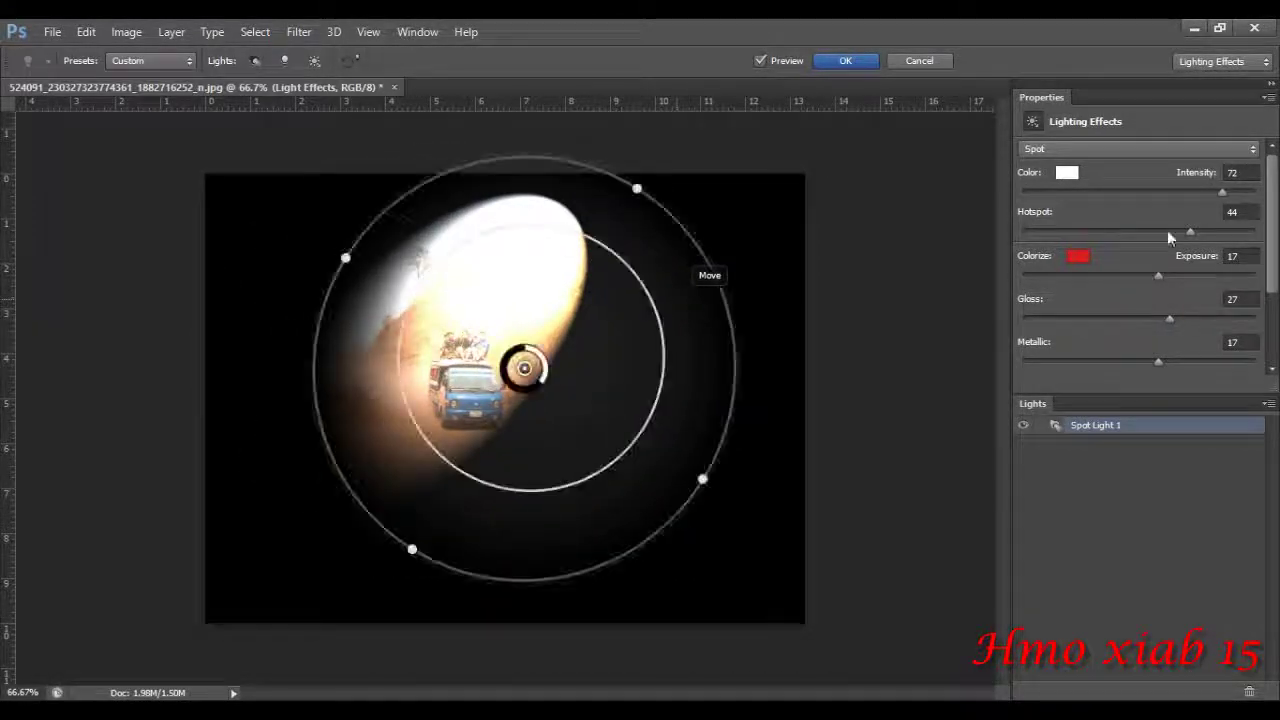
# Change the spot light's colour to a medium green with hue 119° and set Metallic to 40.
pyautogui.click(1066, 173)
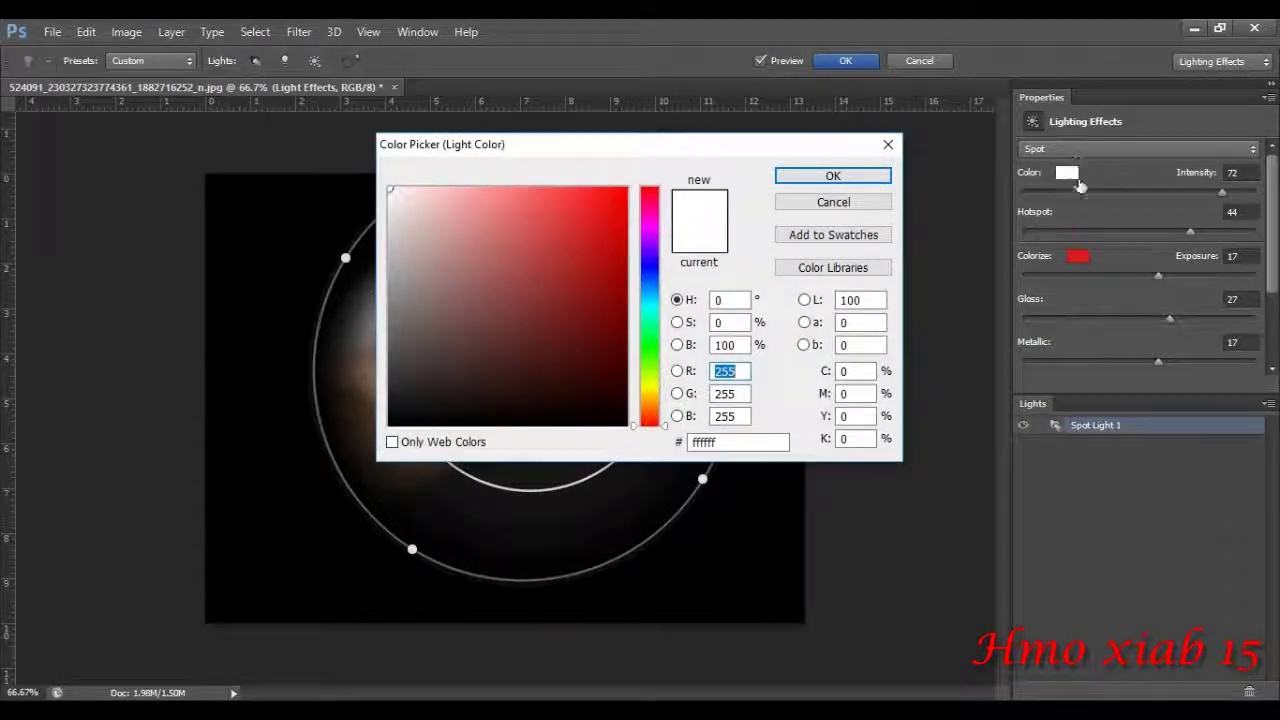
pyautogui.click(650, 347)
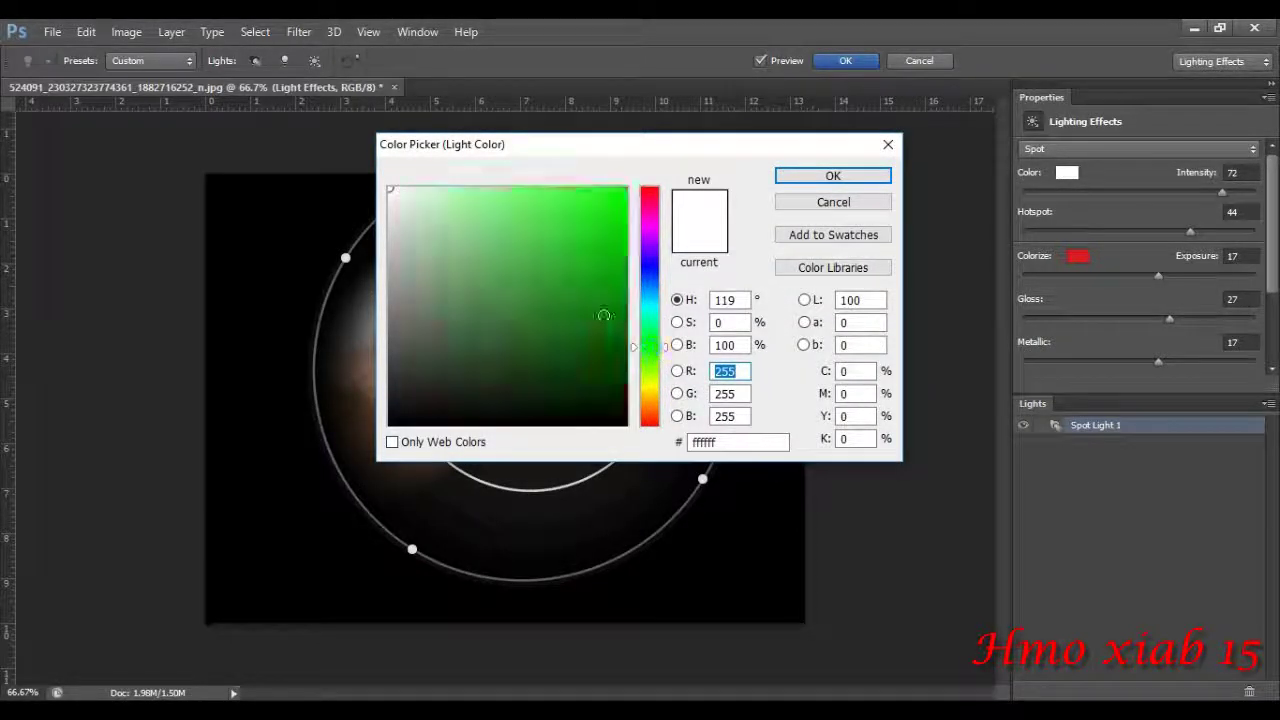
pyautogui.click(575, 284)
pyautogui.click(830, 175)
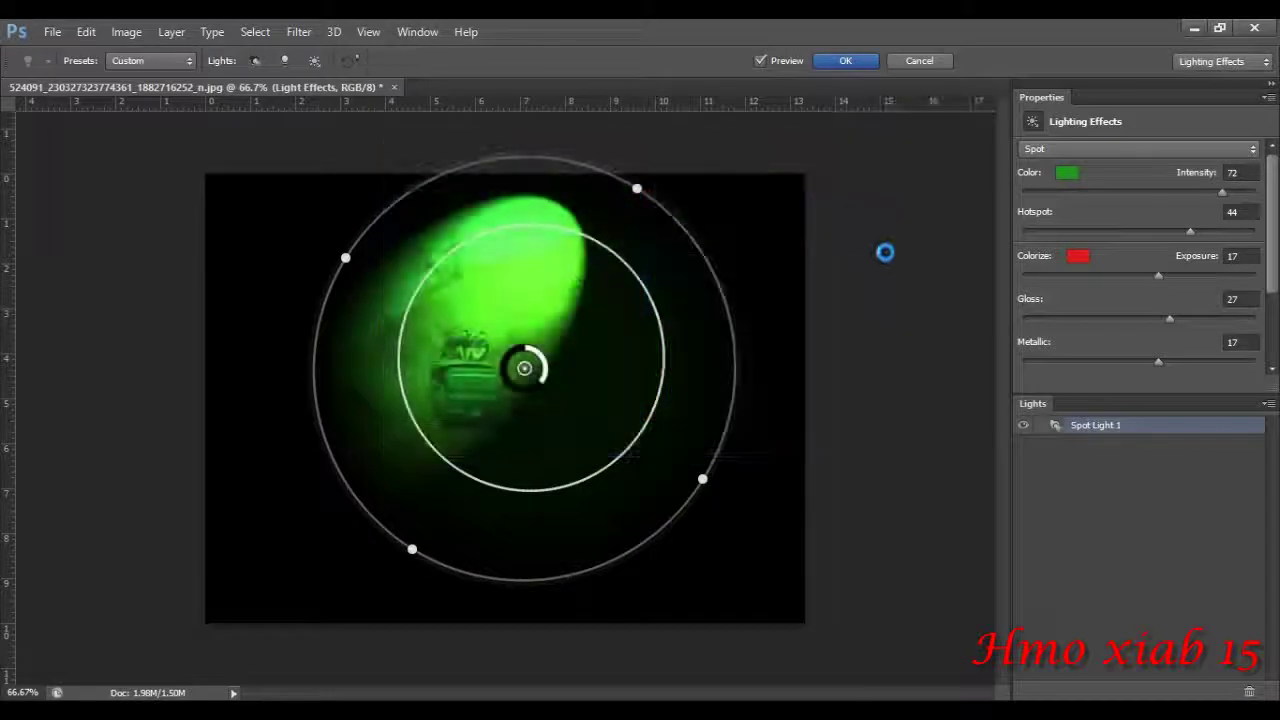
pyautogui.moveTo(1158, 362); pyautogui.dragTo(1185, 362)
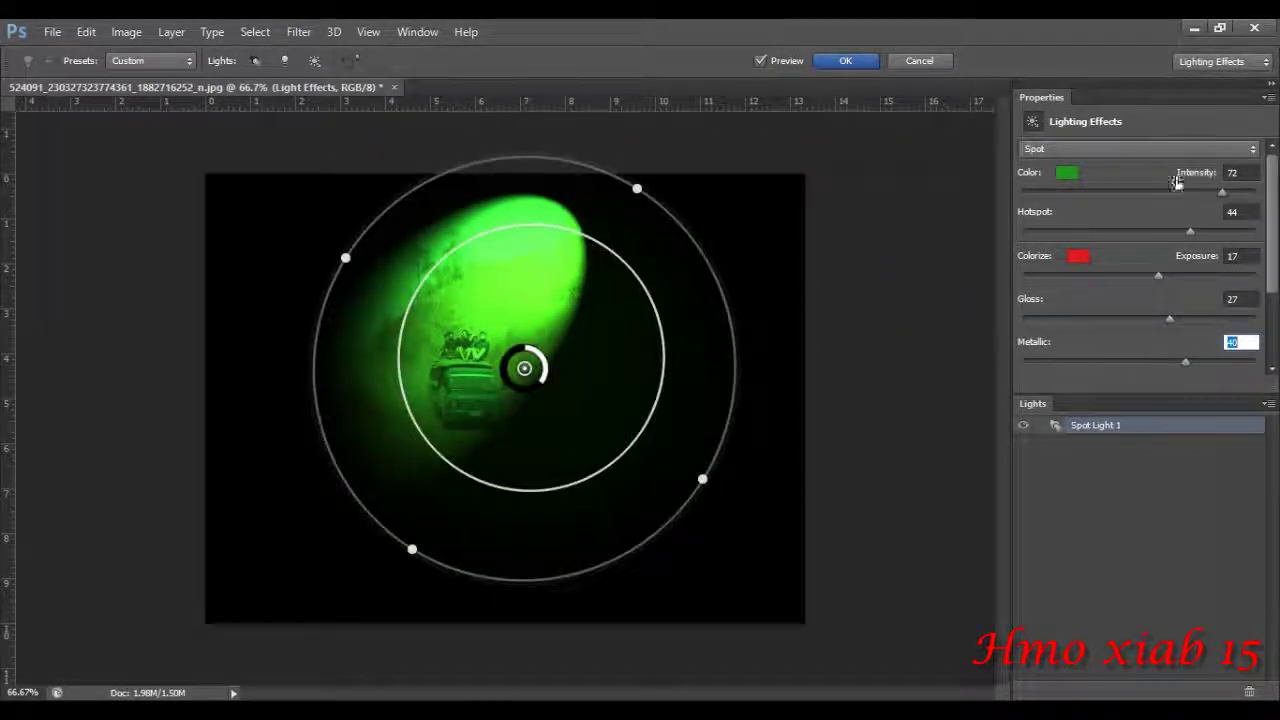
# Switch the light type to Point, to Infinite, and back to Spot to compare their lighting.
pyautogui.click(1146, 149)
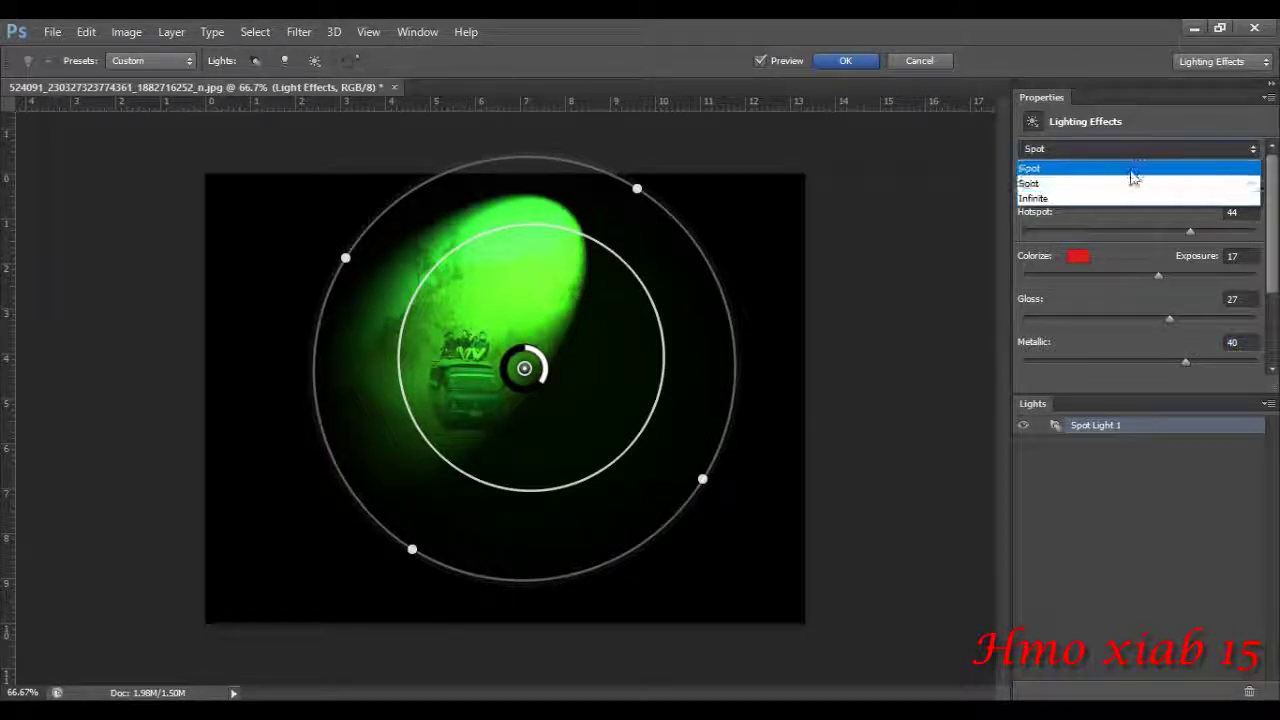
pyautogui.click(1131, 170)
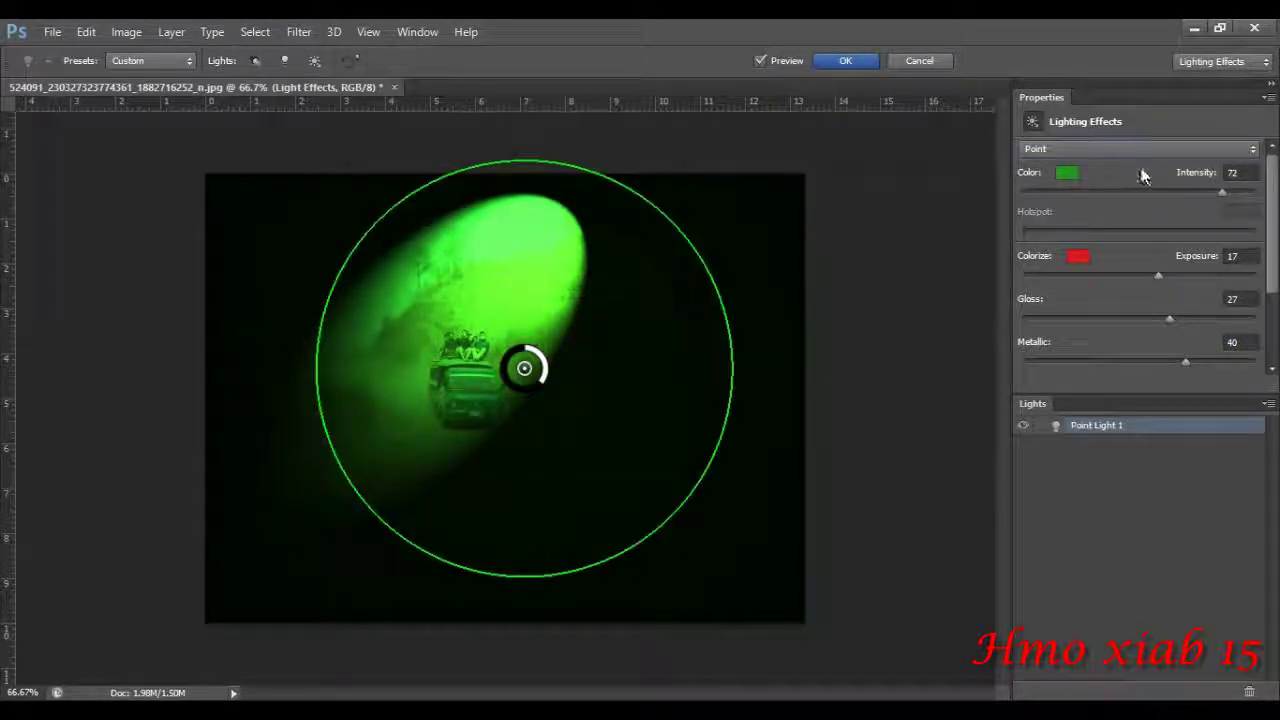
pyautogui.click(1160, 150)
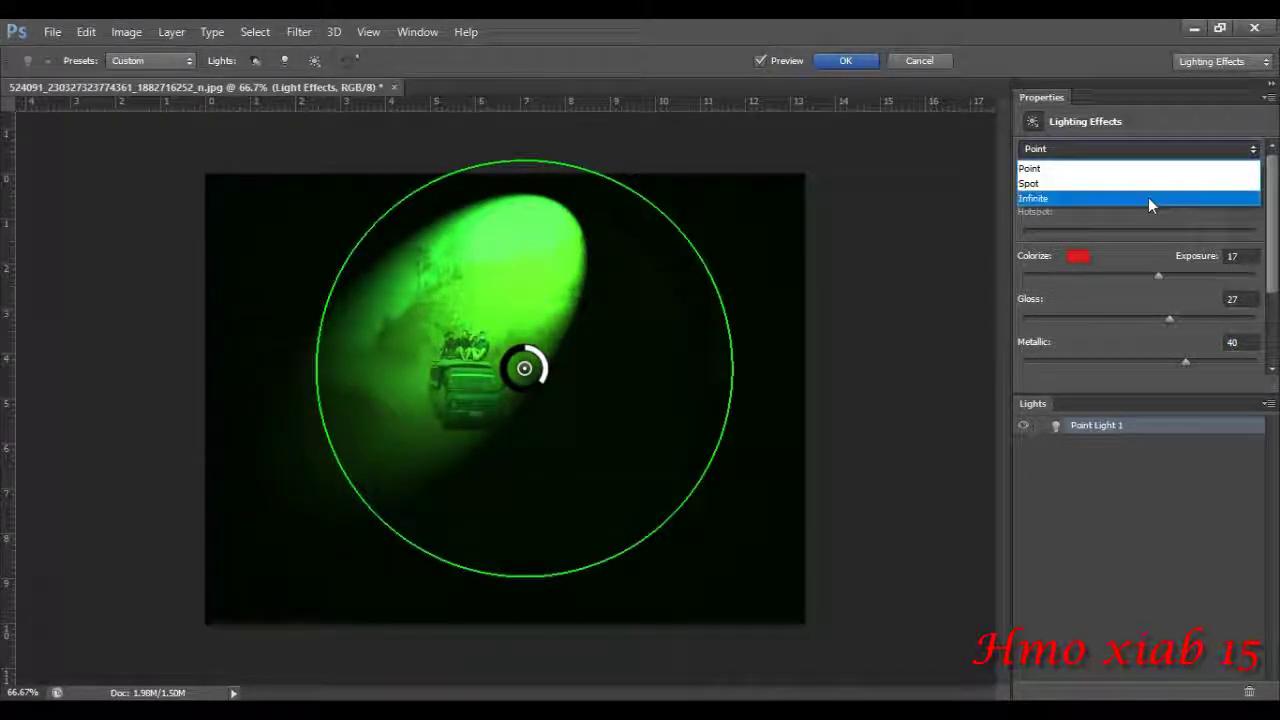
pyautogui.click(1148, 199)
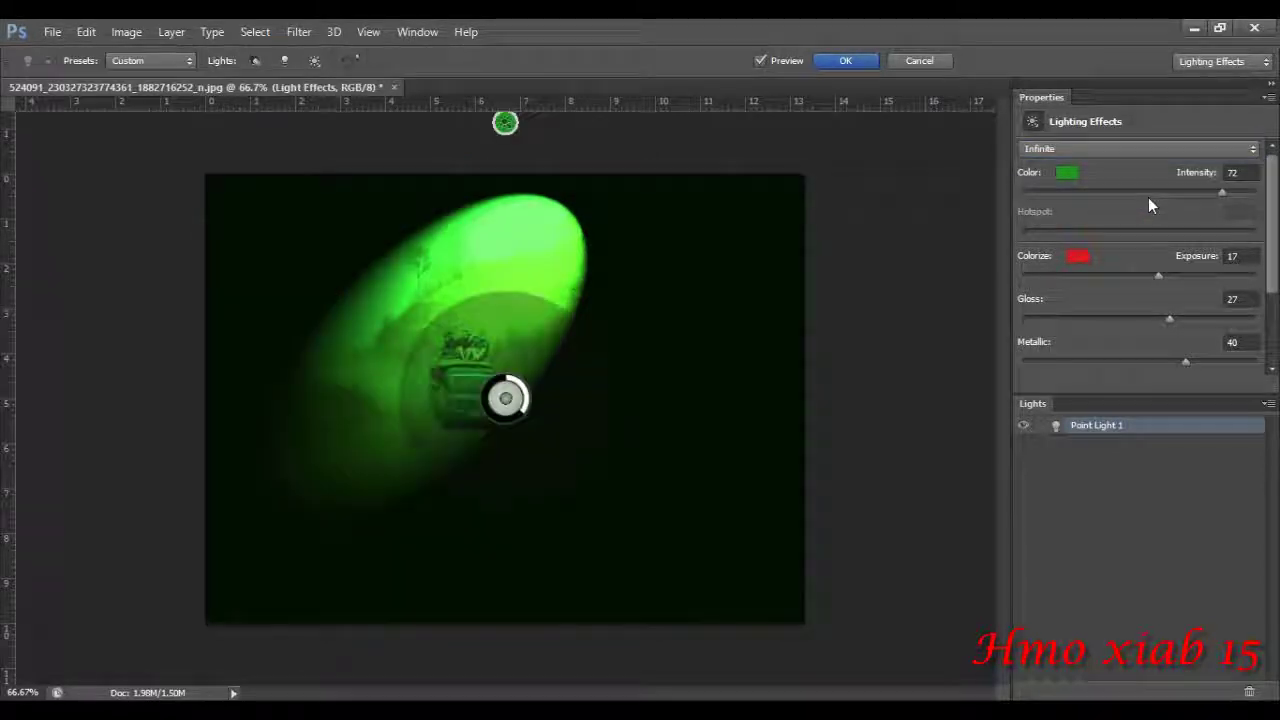
pyautogui.click(1128, 148)
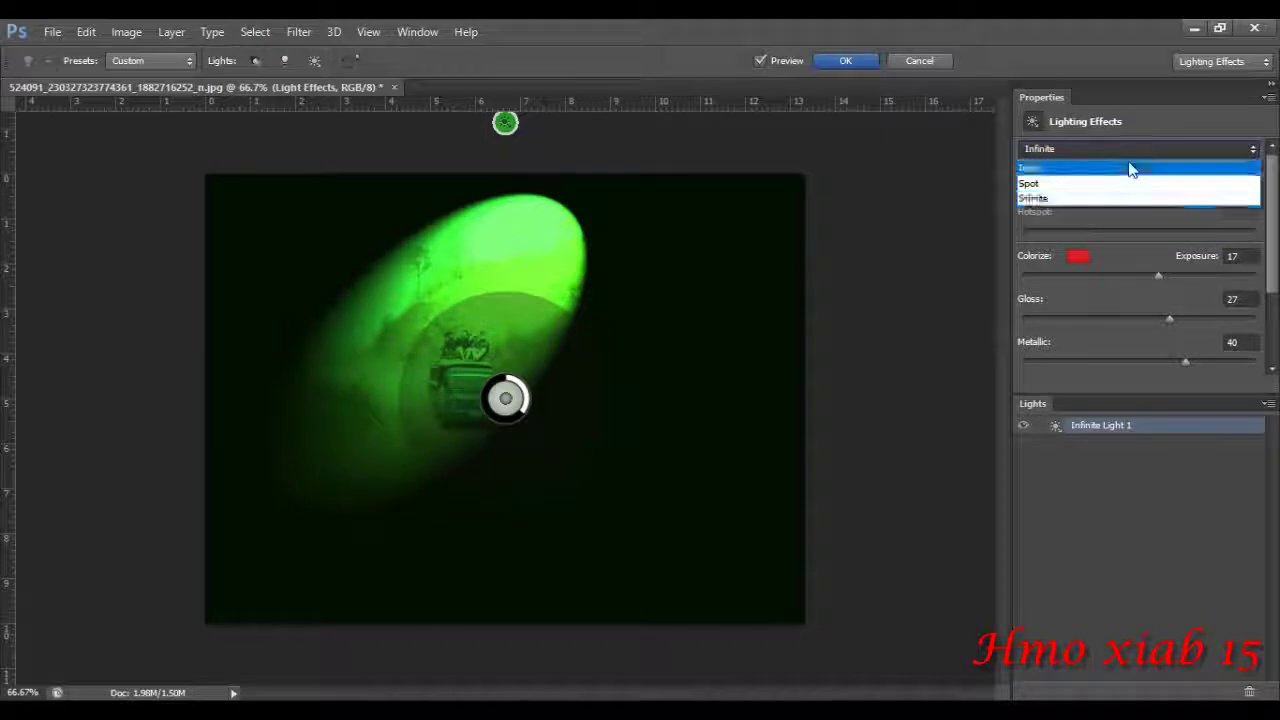
pyautogui.click(1130, 183)
# Apply the green spot light to the photo with an intensity of 72.
pyautogui.click(1228, 62)
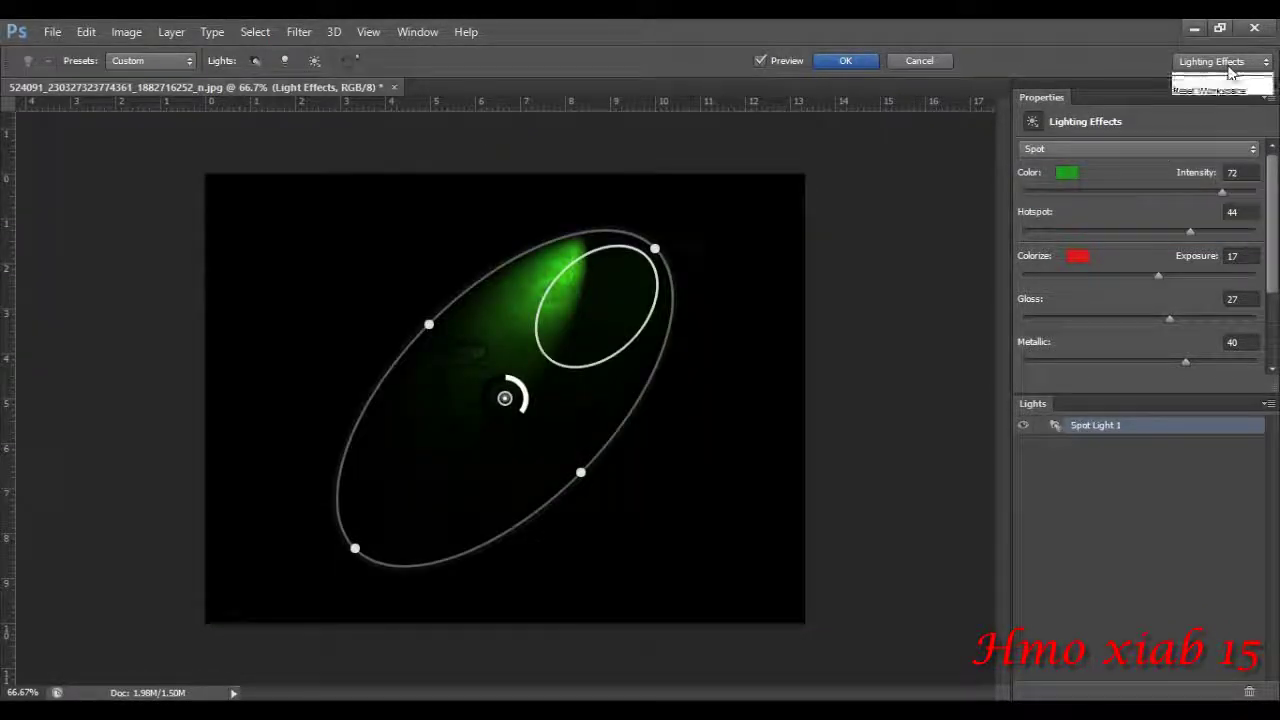
pyautogui.click(1230, 112)
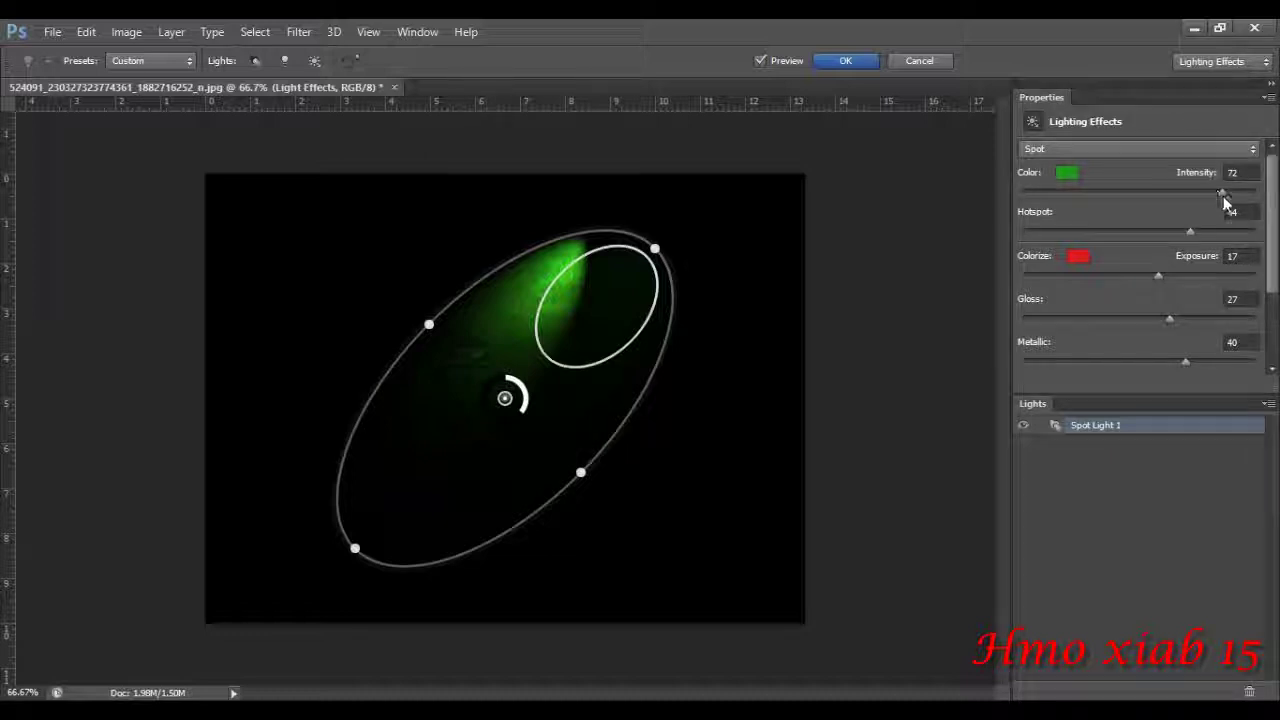
pyautogui.moveTo(1221, 191)
pyautogui.mouseDown()
pyautogui.moveTo(1194, 190)
pyautogui.moveTo(1230, 200)
pyautogui.mouseUp()
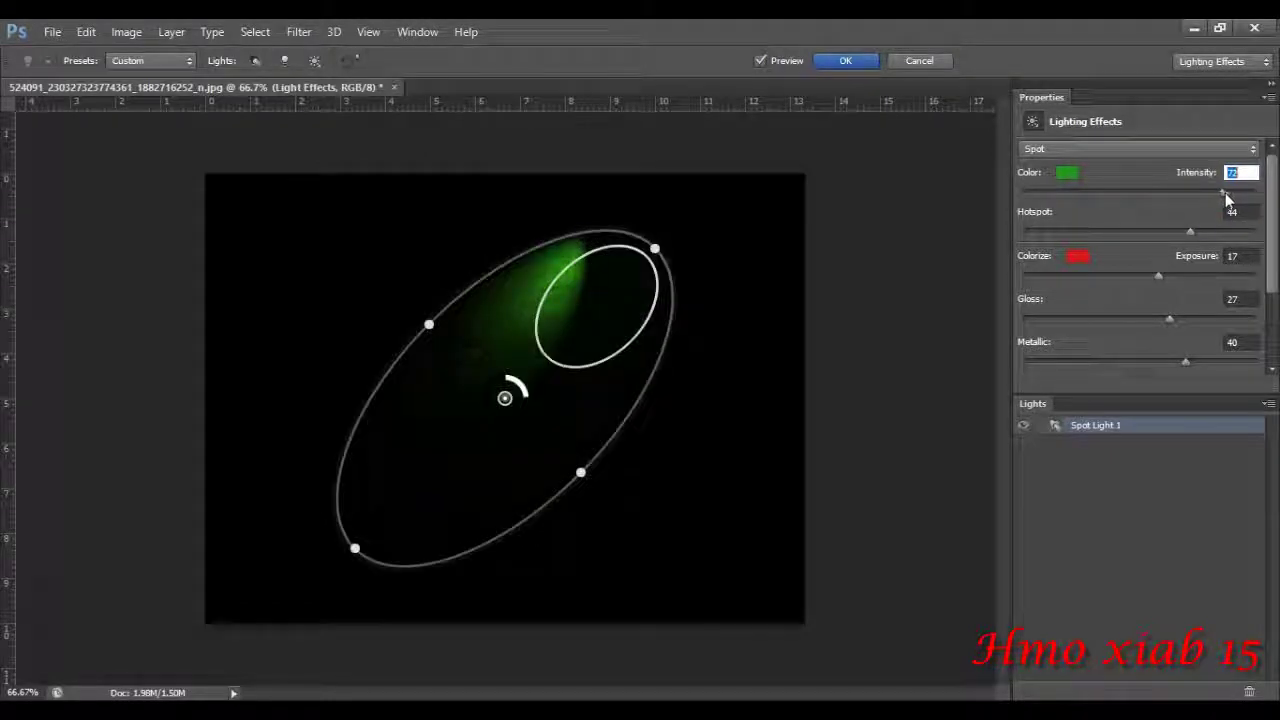
pyautogui.click(845, 61)
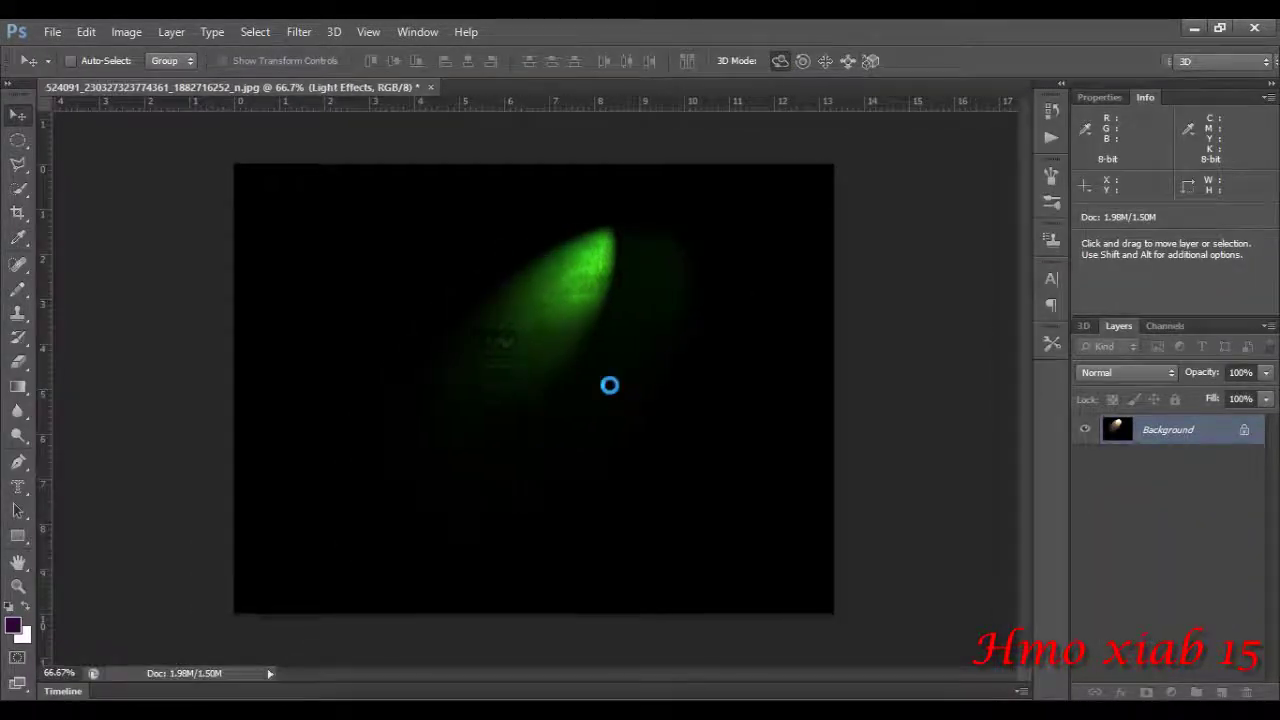